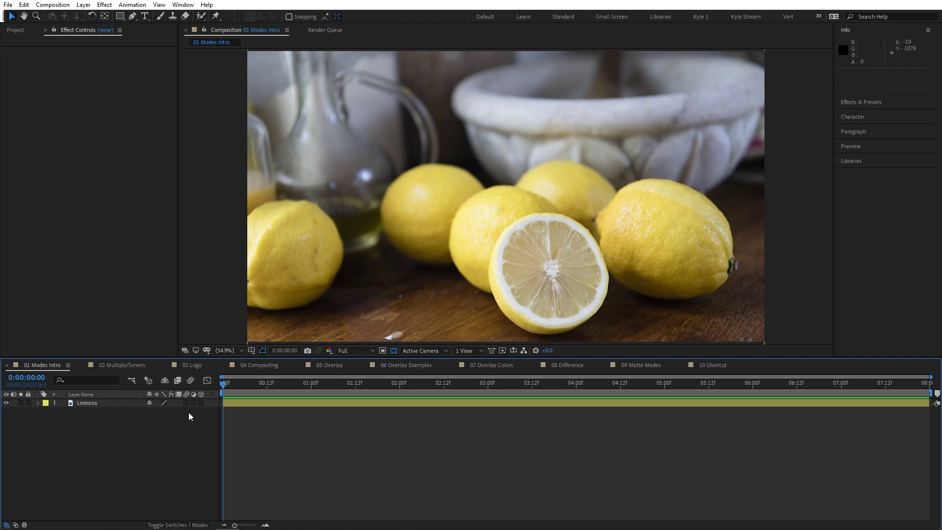
Step: Toggle the timeline between the blend-mode columns and the layer switches, including with F4
{"action": "left_click", "coordinate": [188, 525]}
{"action": "left_click", "coordinate": [189, 525]}
{"action": "left_click", "coordinate": [189, 525]}
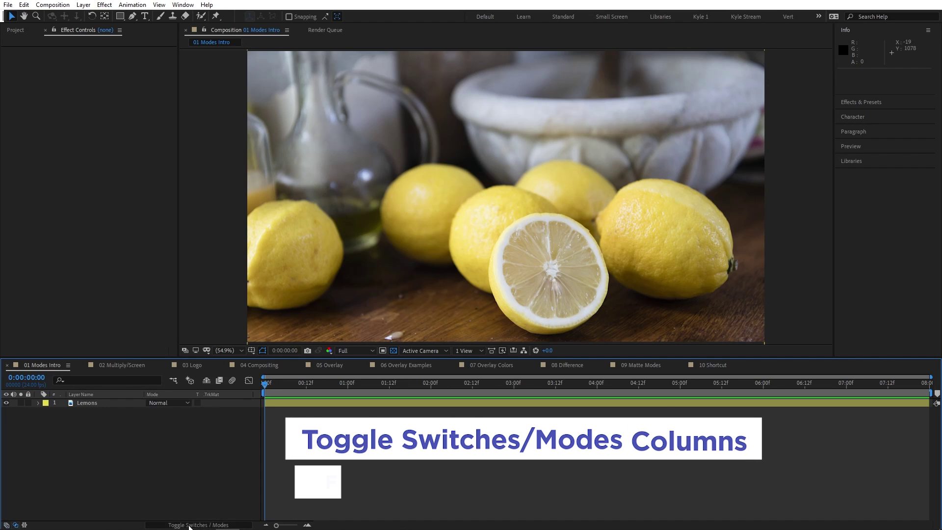
{"action": "left_click", "coordinate": [189, 524]}
{"action": "key", "text": "F4"}
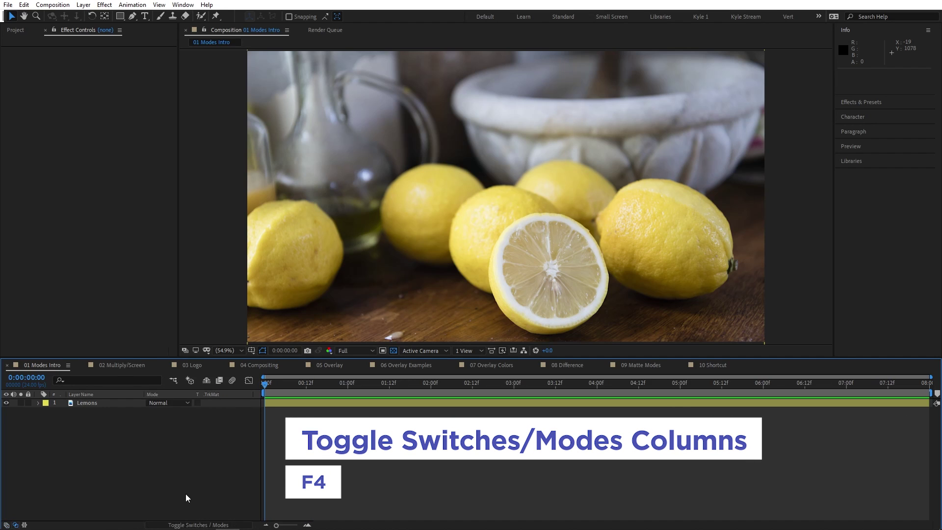
{"action": "key", "text": "F4"}
{"action": "key", "text": "F4"}
{"action": "key", "text": "F4"}
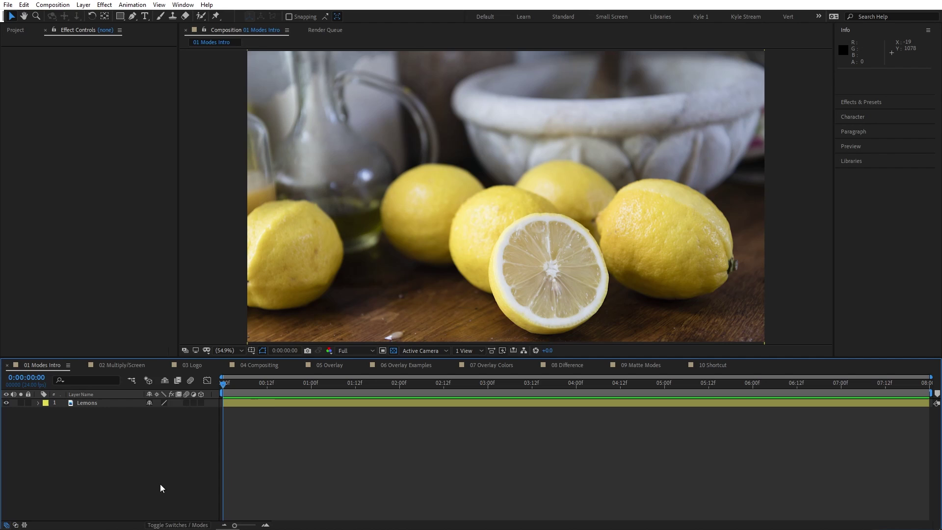
Step: Show the Mode and TrkMat columns beside the switches via the Layer Name header's Columns > Modes
{"action": "left_click", "coordinate": [15, 525]}
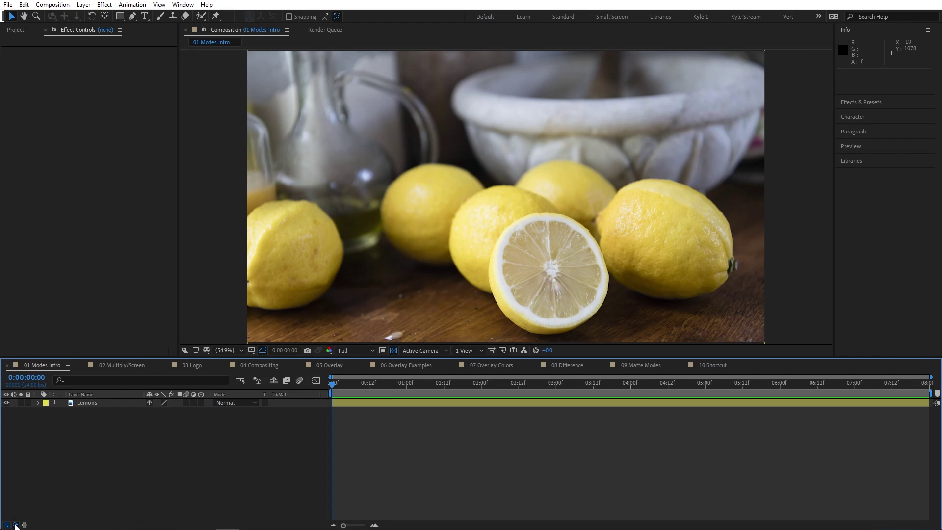
{"action": "left_click", "coordinate": [15, 525]}
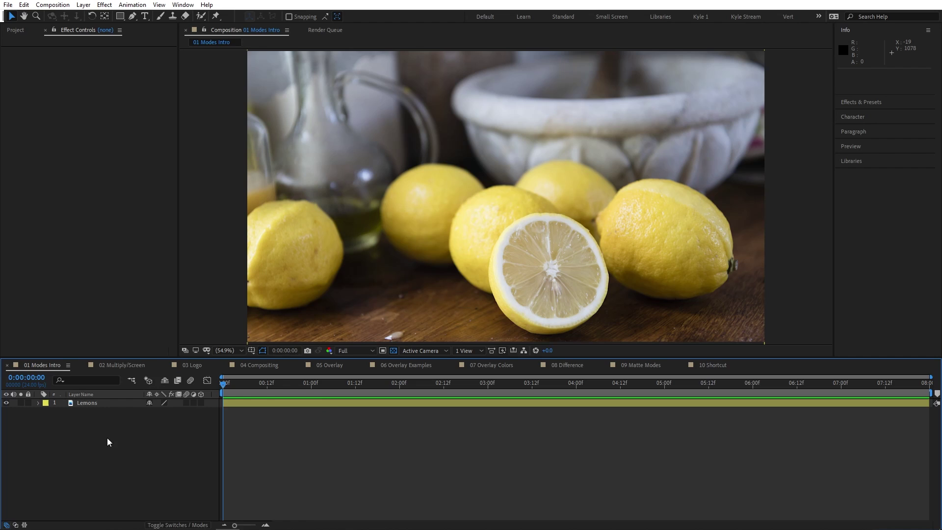
{"action": "right_click", "coordinate": [109, 395]}
{"action": "mouse_move", "coordinate": [157, 431]}
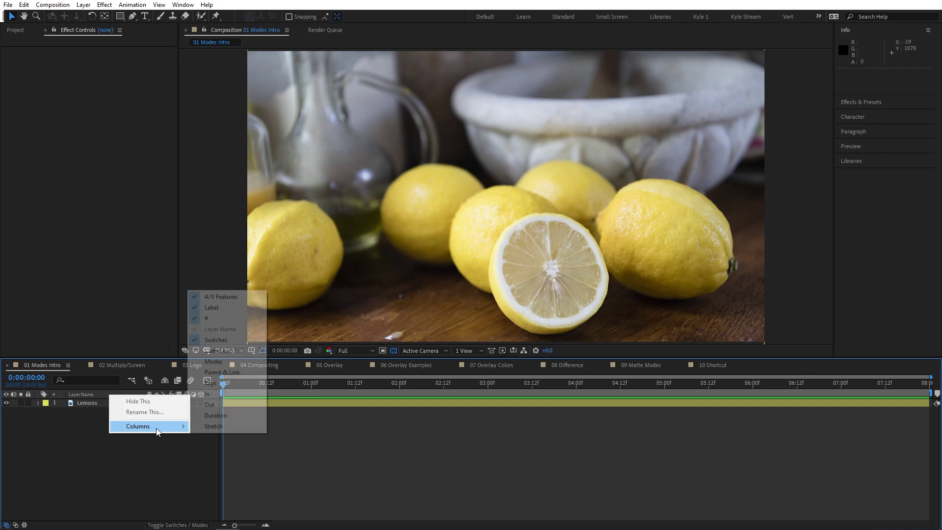
{"action": "left_click", "coordinate": [230, 361]}
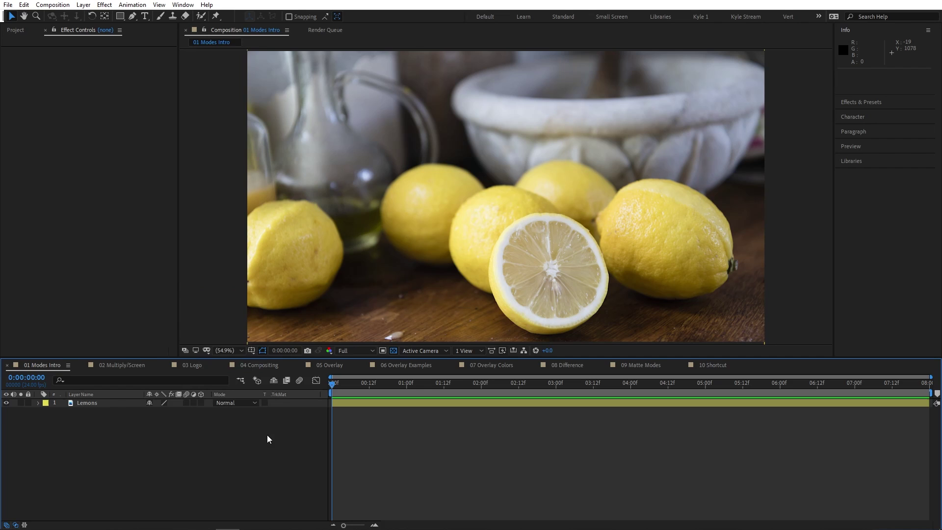
Step: Set the Texture layer's mode to Multiply over the lemons, then change it to Screen
{"action": "left_click", "coordinate": [255, 405]}
{"action": "left_click", "coordinate": [225, 404]}
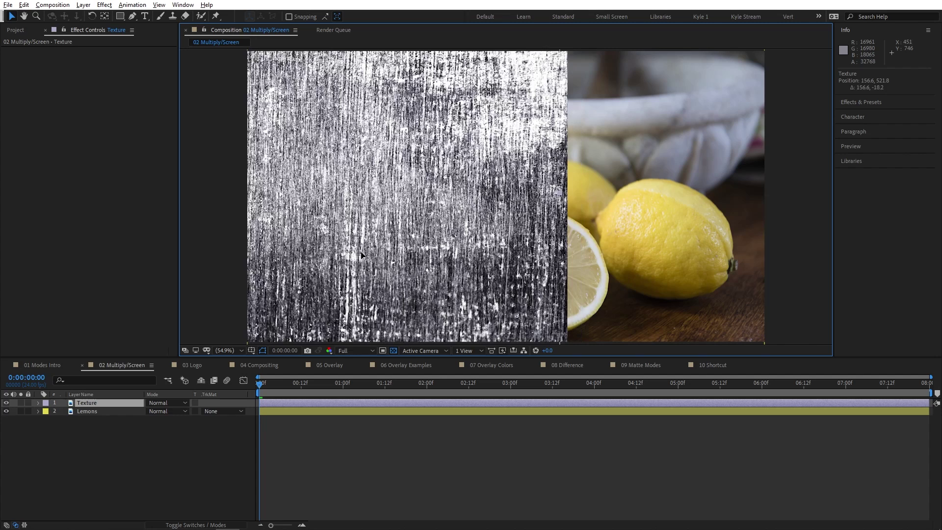
{"action": "left_click", "coordinate": [161, 403]}
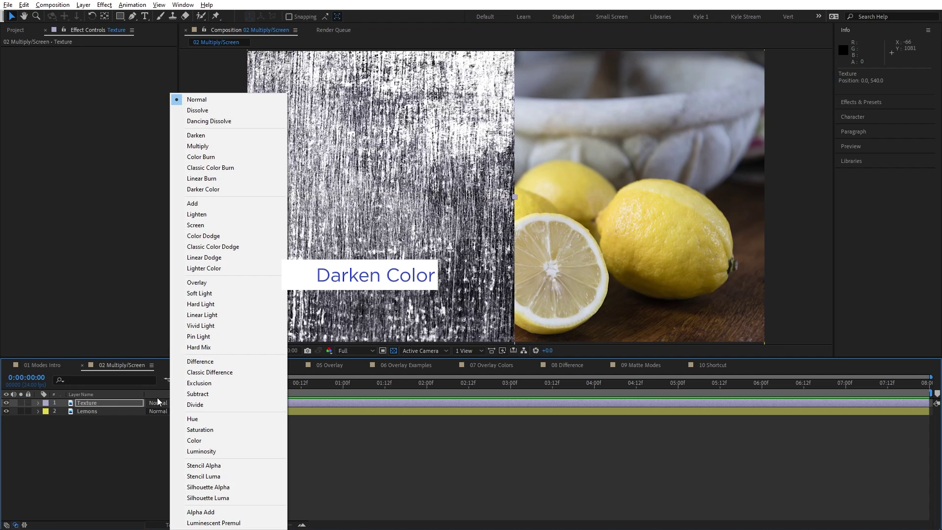
{"action": "left_click", "coordinate": [180, 148]}
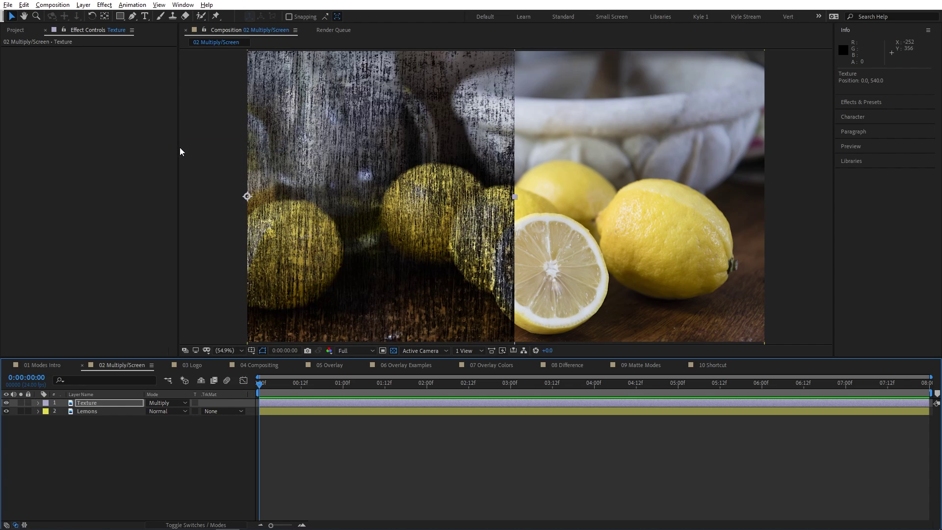
{"action": "left_click", "coordinate": [167, 403]}
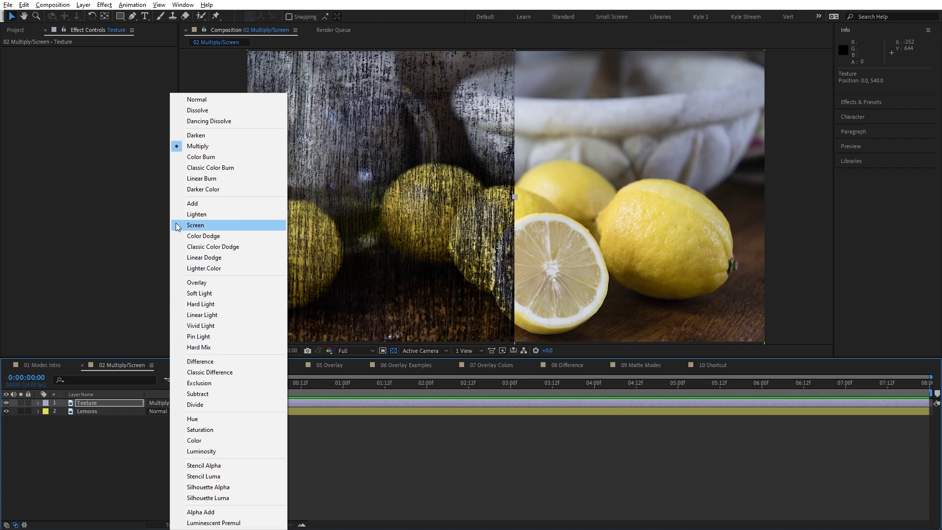
{"action": "left_click", "coordinate": [195, 226]}
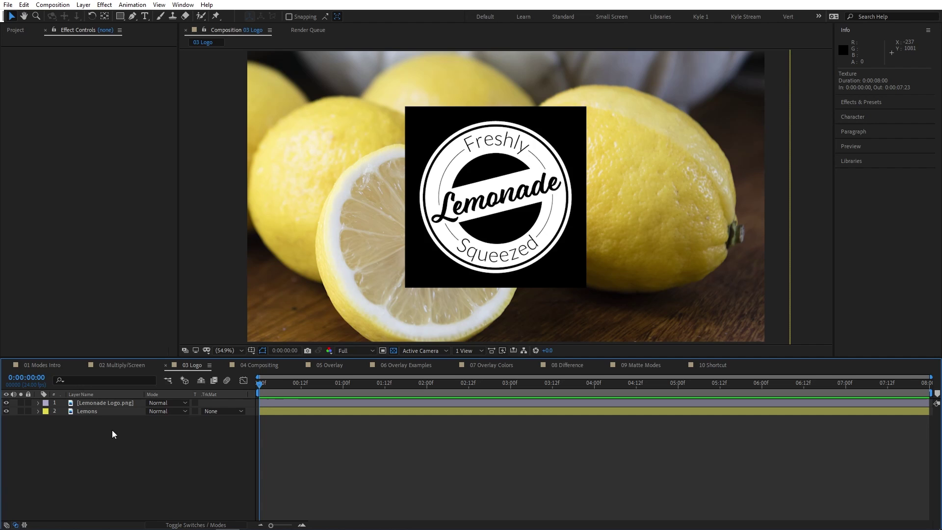
Step: Drag the Lemonade Logo layer right so it sits on the whole lemon
{"action": "left_click", "coordinate": [115, 402]}
{"action": "mouse_move", "coordinate": [539, 218]}
{"action": "left_mouse_down"}
{"action": "mouse_move", "coordinate": [540, 168]}
{"action": "mouse_move", "coordinate": [494, 232]}
{"action": "mouse_move", "coordinate": [552, 204]}
{"action": "mouse_move", "coordinate": [525, 214]}
{"action": "left_mouse_up"}
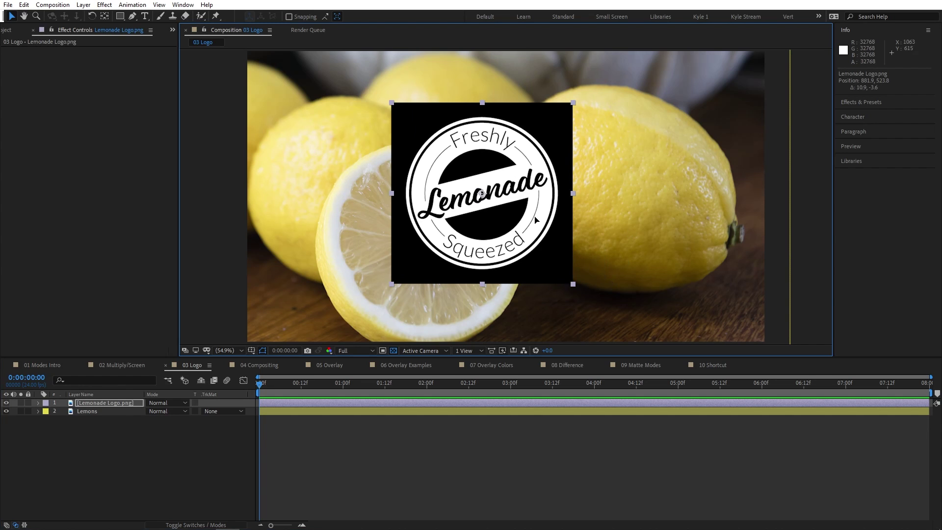
{"action": "left_click_drag", "start_coordinate": [533, 221], "coordinate": [677, 222]}
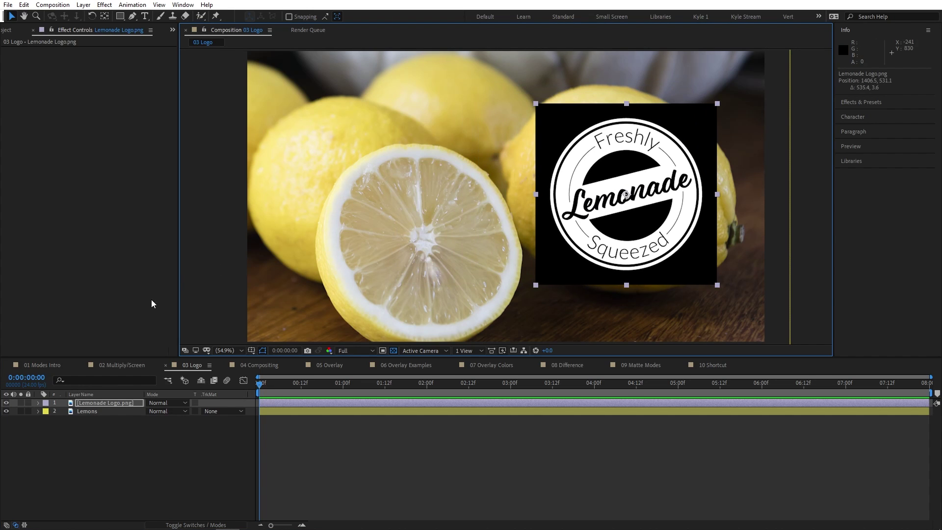
Step: Set the logo's mode to Screen so its black disappears, then open 04 Compositing
{"action": "left_click", "coordinate": [168, 407]}
{"action": "left_click", "coordinate": [168, 405]}
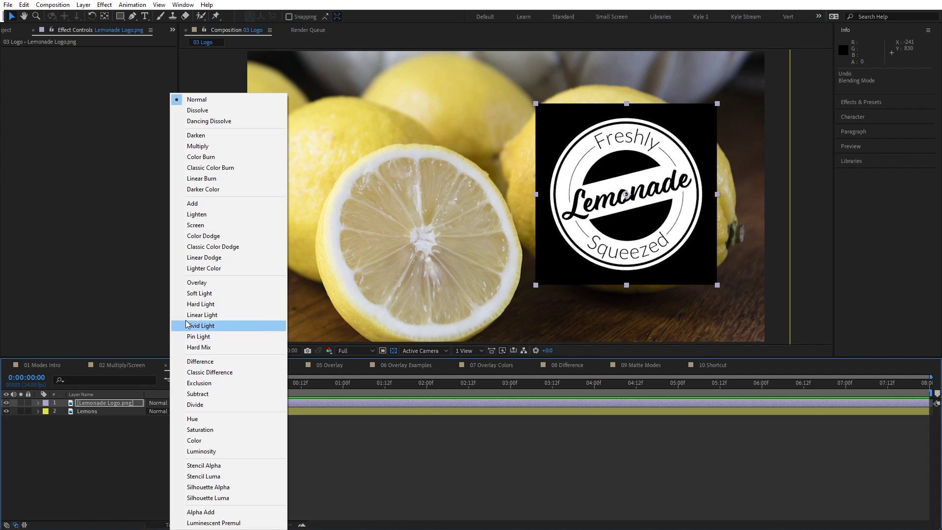
{"action": "left_click", "coordinate": [195, 225]}
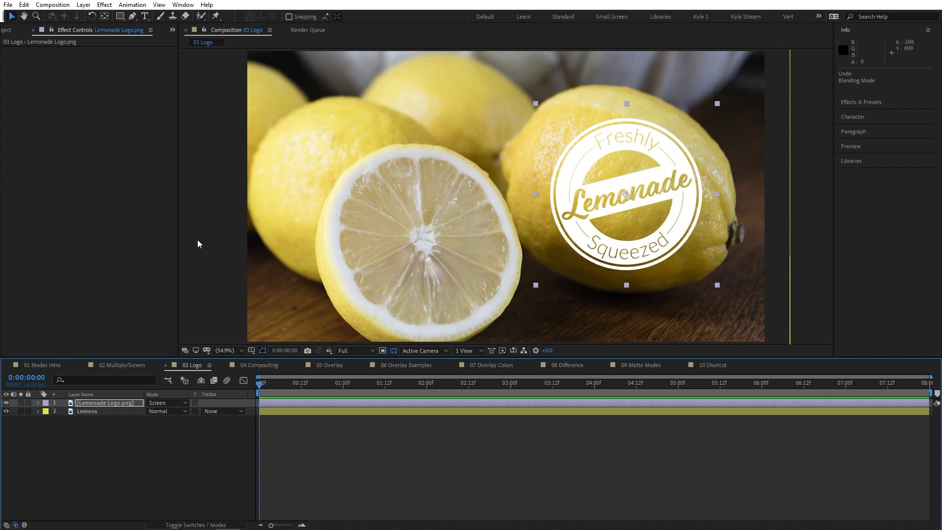
{"action": "left_click", "coordinate": [259, 365]}
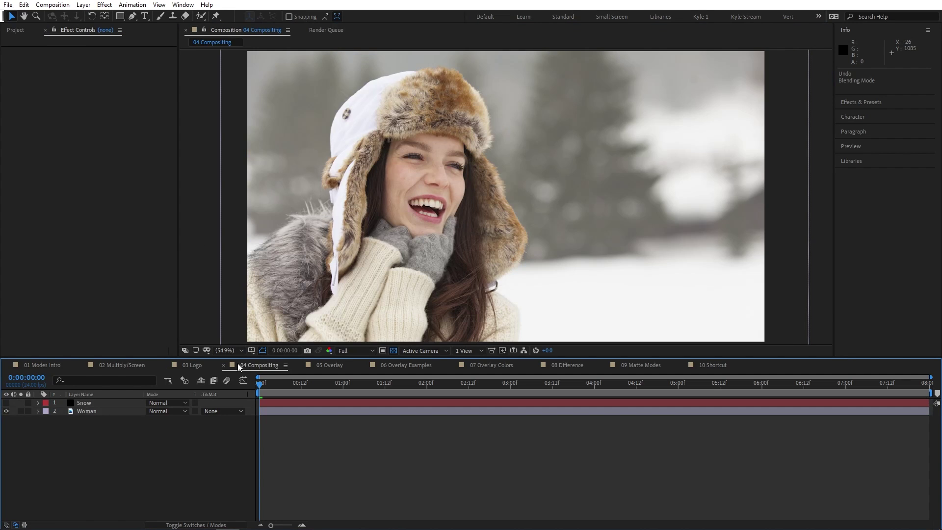
Step: Make Snow visible, set it to Screen, preview the snowfall, then open 05 Overlay
{"action": "left_click", "coordinate": [6, 402]}
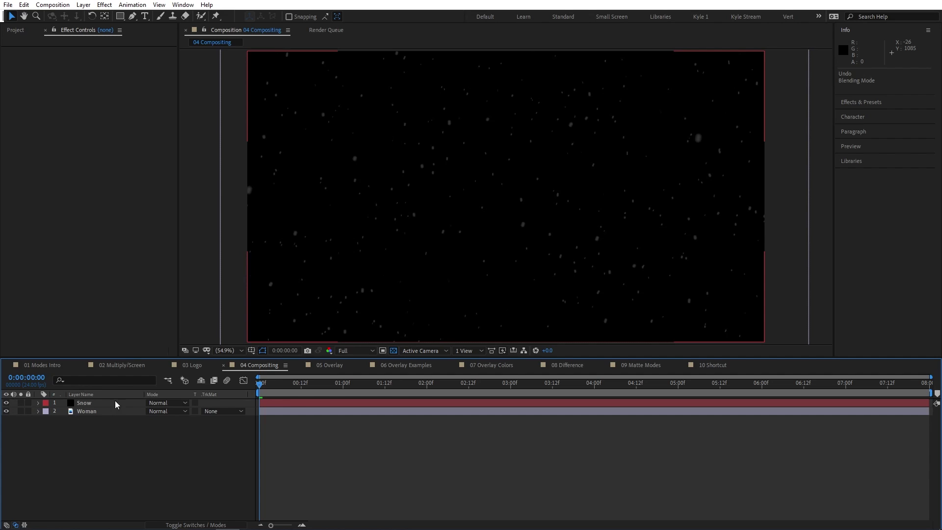
{"action": "left_click", "coordinate": [167, 403]}
{"action": "left_click", "coordinate": [188, 225]}
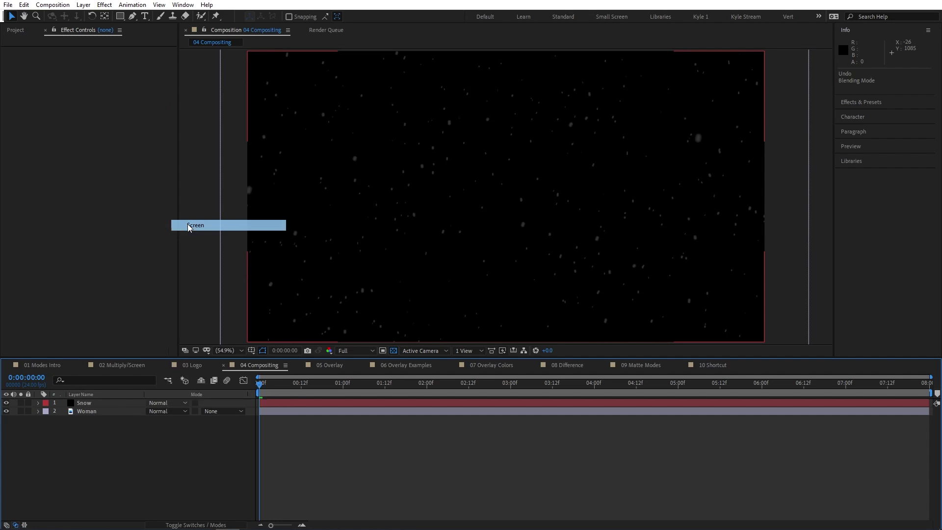
{"action": "key", "text": "space"}
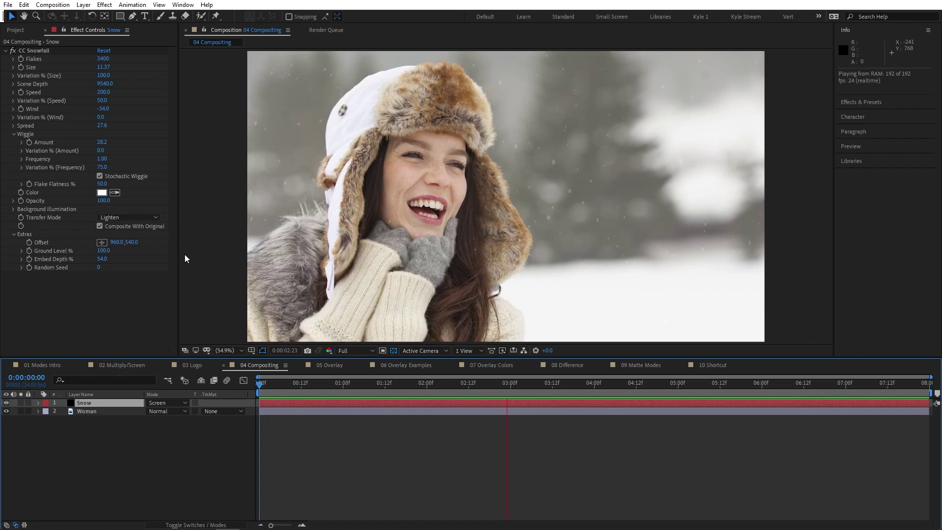
{"action": "left_click", "coordinate": [156, 403]}
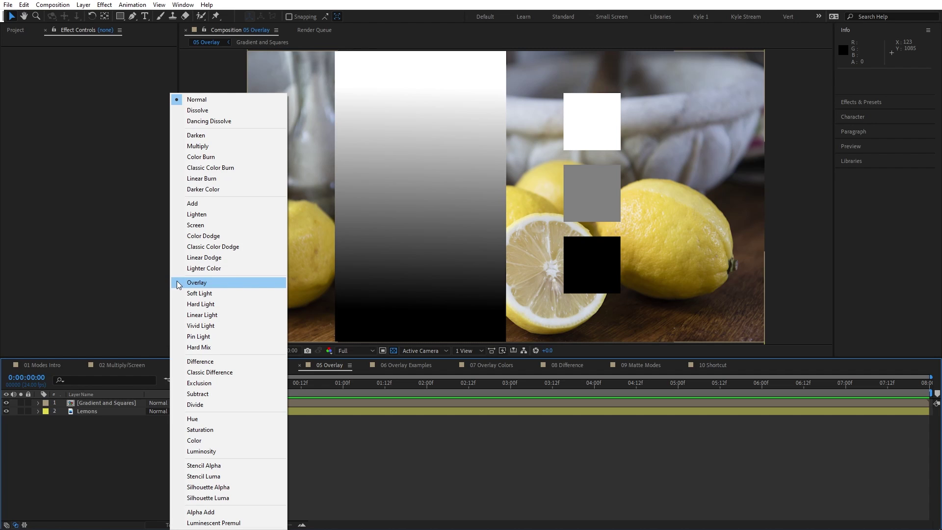
Step: Set the Gradient and Squares layer's mode to Overlay
{"action": "left_click", "coordinate": [197, 282]}
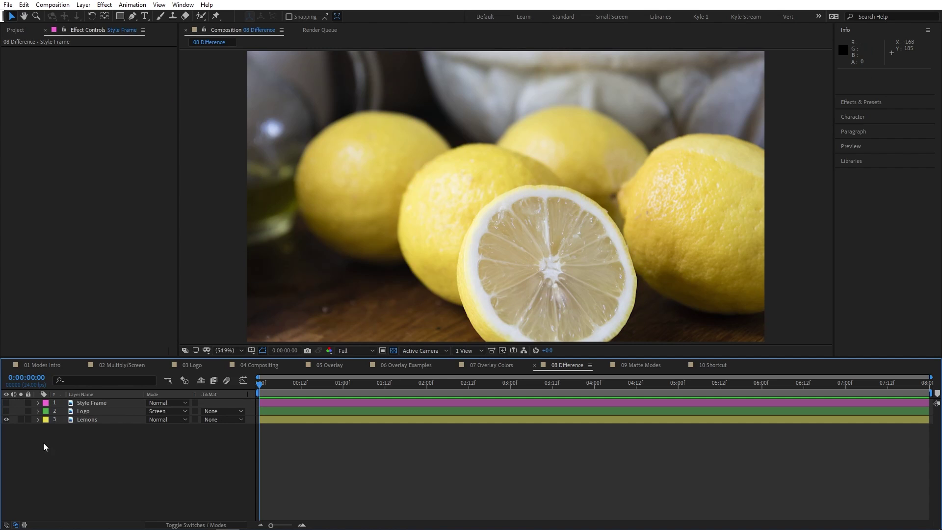
Step: Make the Style Frame layer visible and set its mode to Difference
{"action": "left_click", "coordinate": [6, 403]}
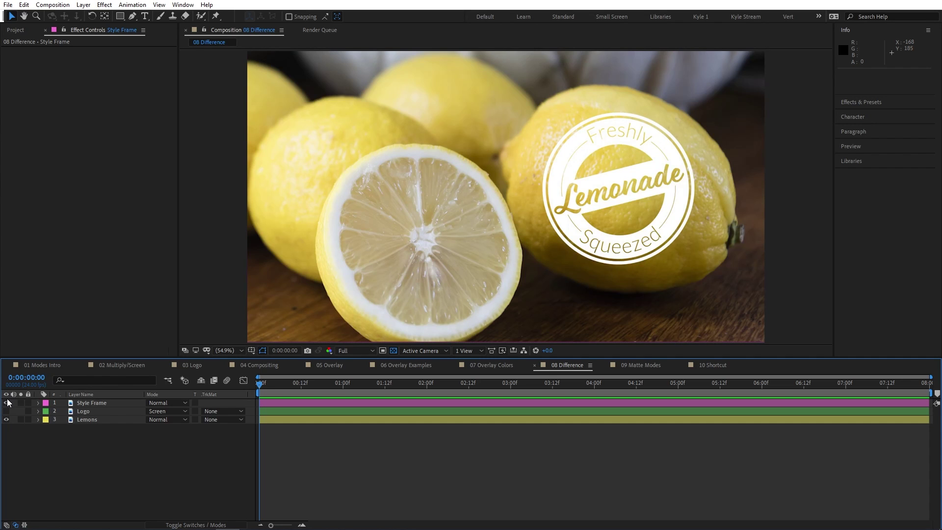
{"action": "left_click", "coordinate": [157, 403]}
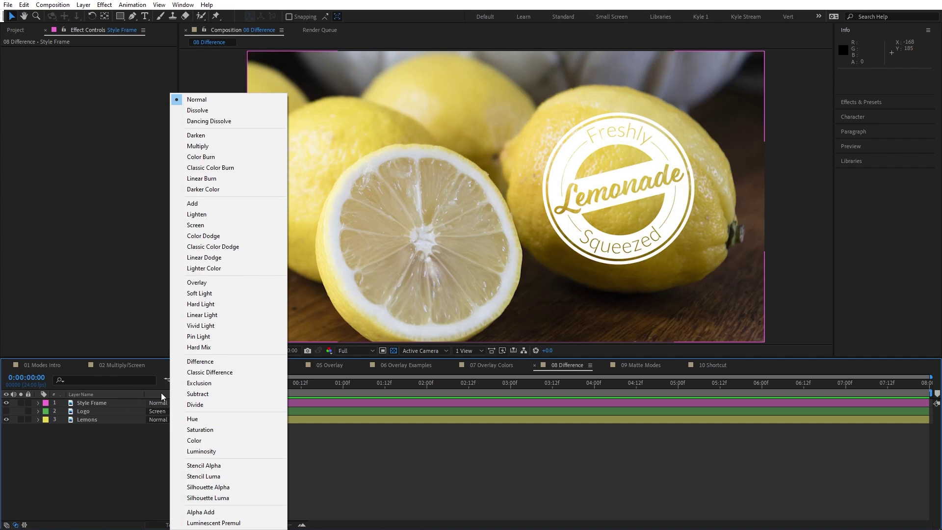
{"action": "left_click", "coordinate": [179, 362]}
Step: Align the lemons photo and the logo to the reference, then hide Style Frame
{"action": "key", "text": "comma"}
{"action": "key", "text": "comma"}
{"action": "key", "text": "comma"}
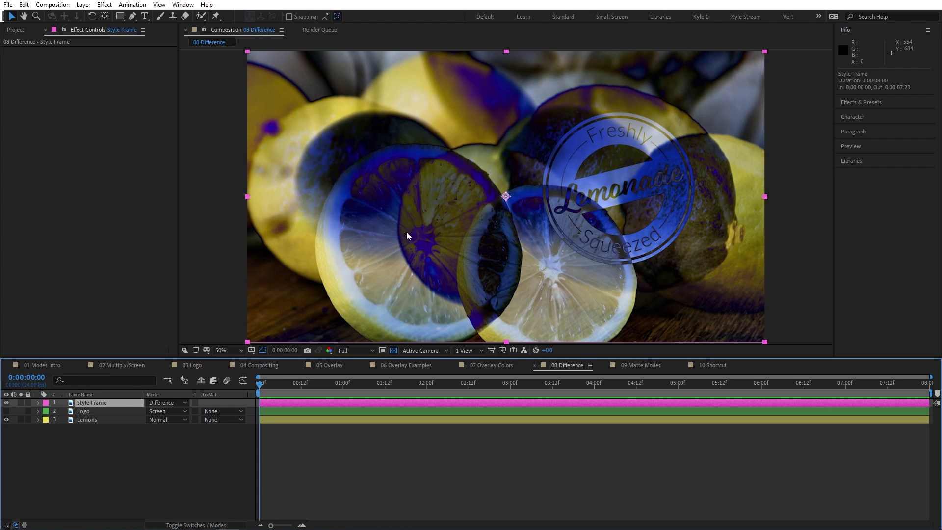
{"action": "mouse_move", "coordinate": [635, 292]}
{"action": "left_mouse_down"}
{"action": "mouse_move", "coordinate": [638, 273]}
{"action": "mouse_move", "coordinate": [634, 287]}
{"action": "left_mouse_up"}
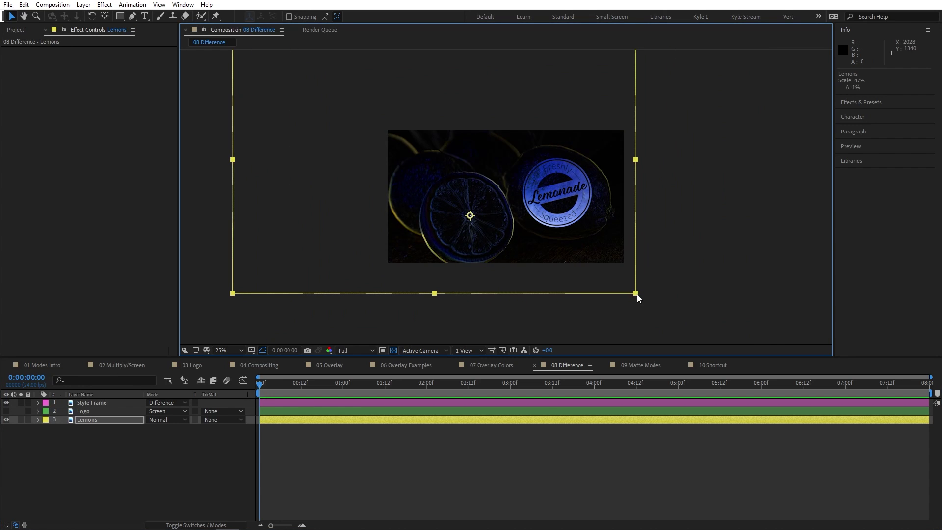
{"action": "key", "text": "period"}
{"action": "key", "text": "period"}
{"action": "left_click", "coordinate": [6, 411]}
{"action": "left_click_drag", "start_coordinate": [404, 242], "coordinate": [606, 212]}
{"action": "left_click", "coordinate": [6, 403]}
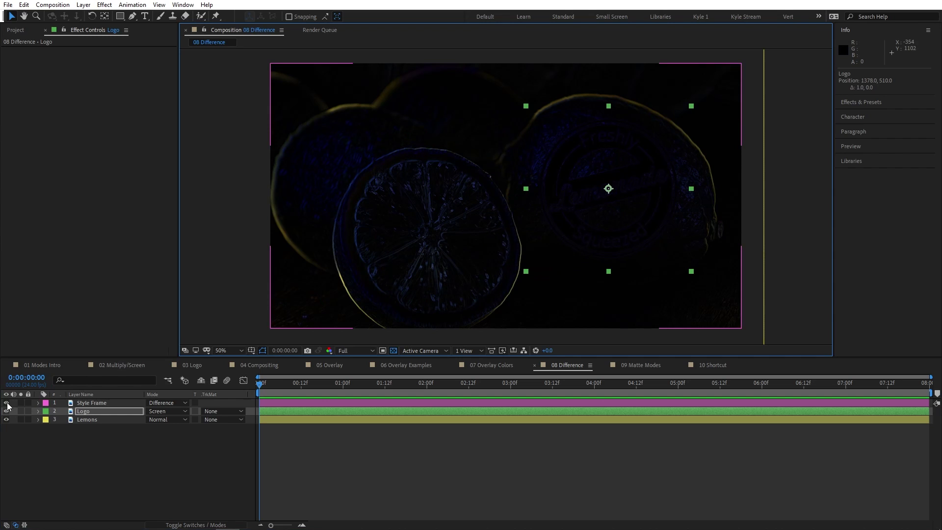
{"action": "left_click", "coordinate": [105, 459]}
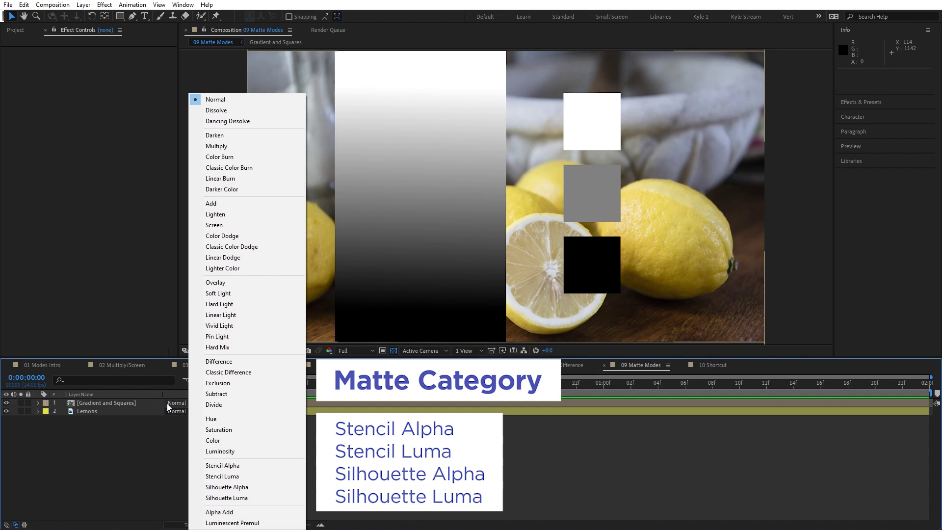
Step: Switch Gradient and Squares through Stencil Alpha, Silhouette Alpha, Stencil Luma, then Silhouette Luma
{"action": "left_click", "coordinate": [192, 466]}
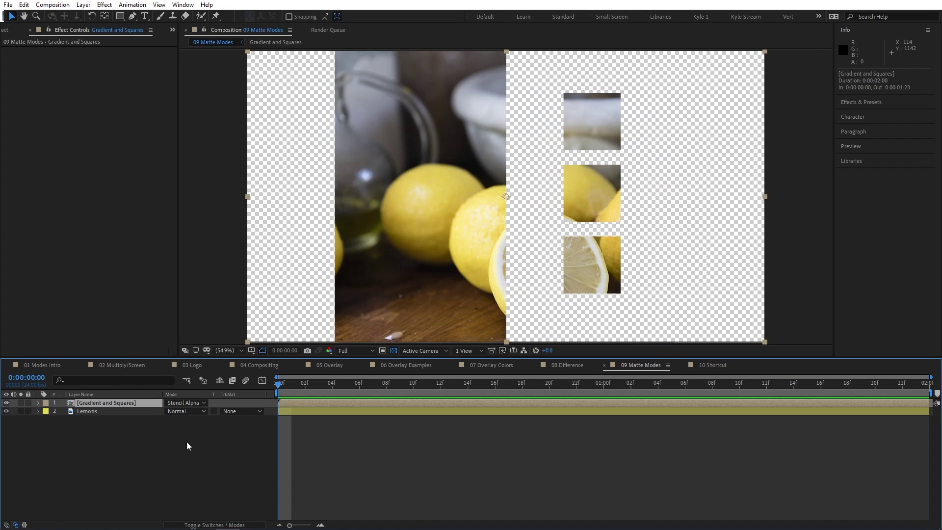
{"action": "left_click", "coordinate": [181, 404]}
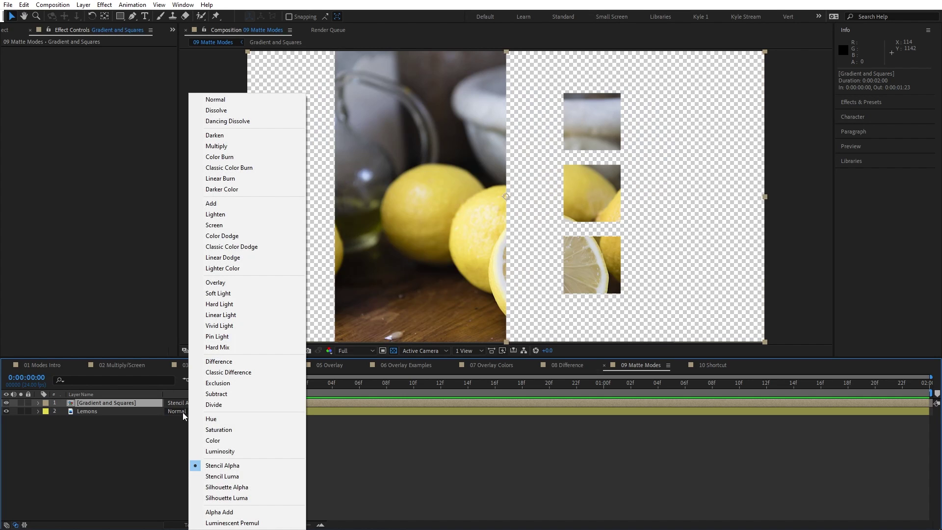
{"action": "left_click", "coordinate": [202, 487]}
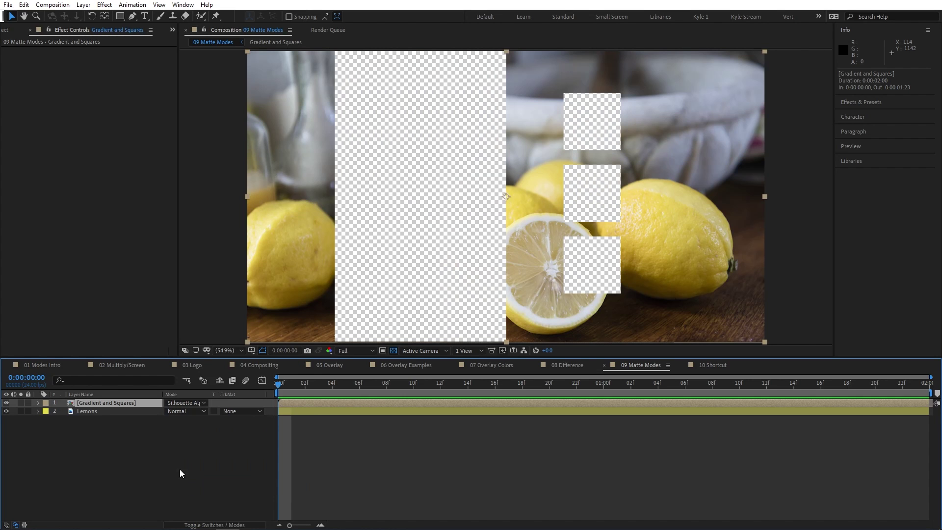
{"action": "left_click", "coordinate": [179, 404]}
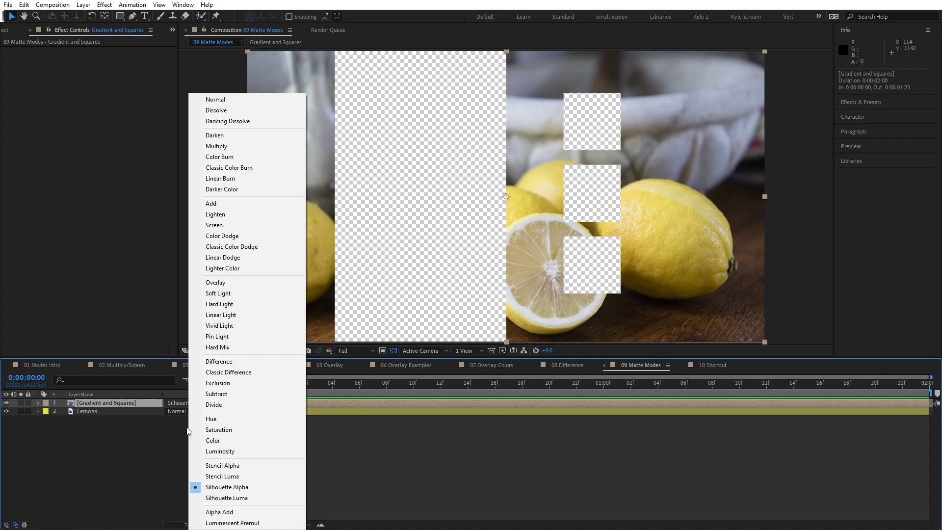
{"action": "left_click", "coordinate": [196, 476]}
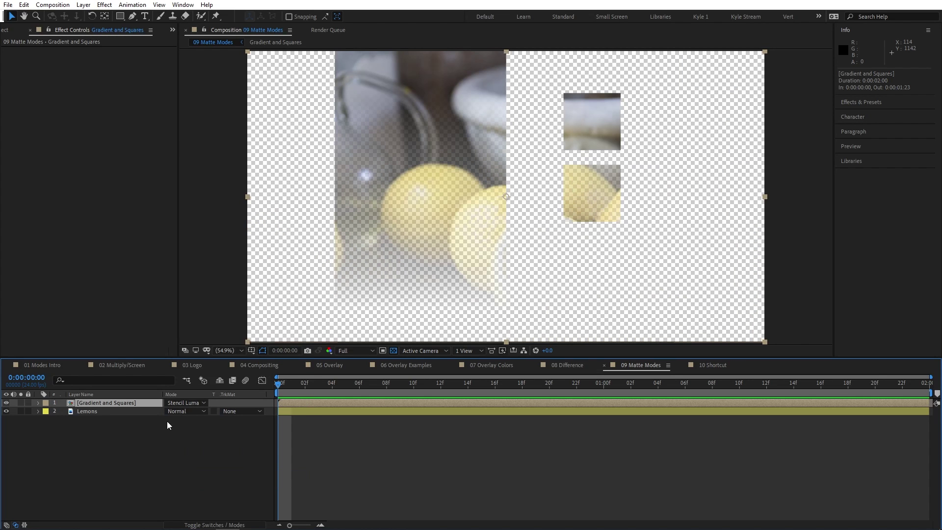
{"action": "left_click", "coordinate": [176, 403]}
{"action": "left_click", "coordinate": [196, 498]}
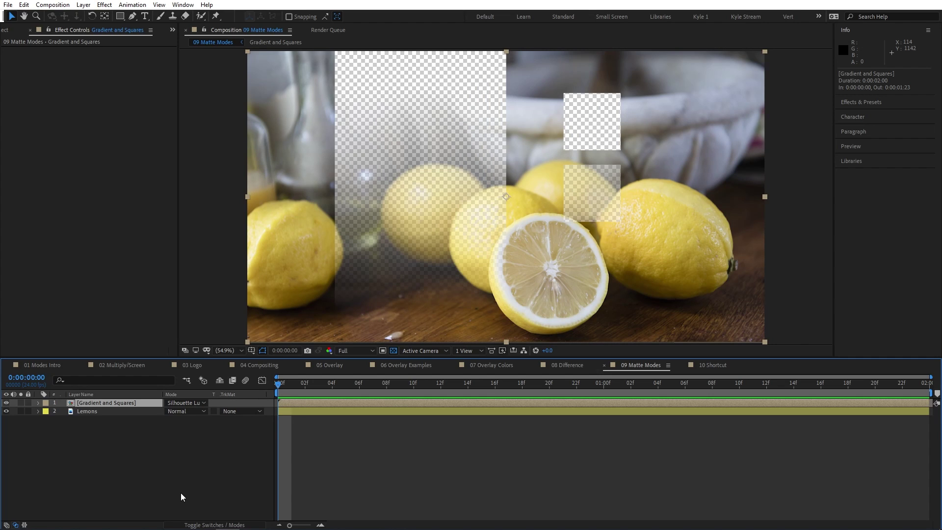
{"action": "left_click", "coordinate": [157, 403]}
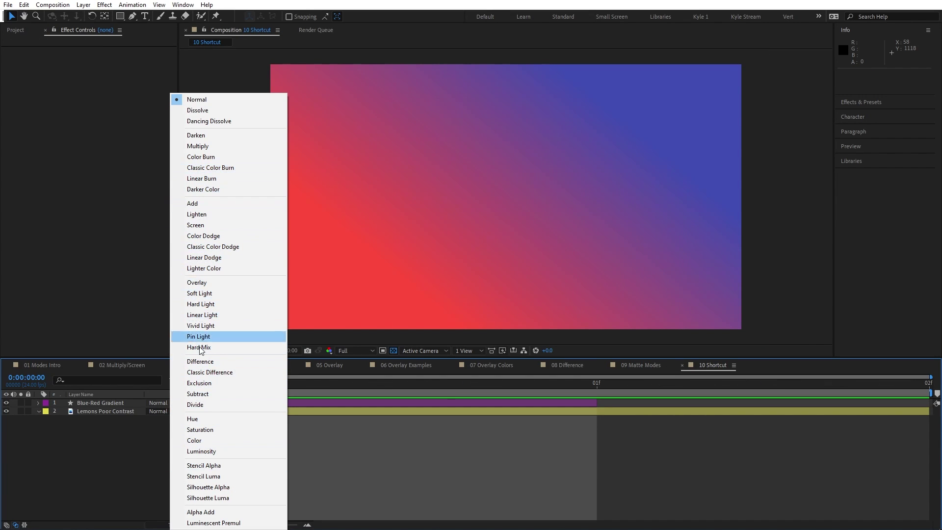
Step: Cycle Blue-Red Gradient's modes with Shift+=, passing Linear Burn, Color Dodge, Soft Light, Hard Mix and Divide
{"action": "left_click", "coordinate": [141, 405]}
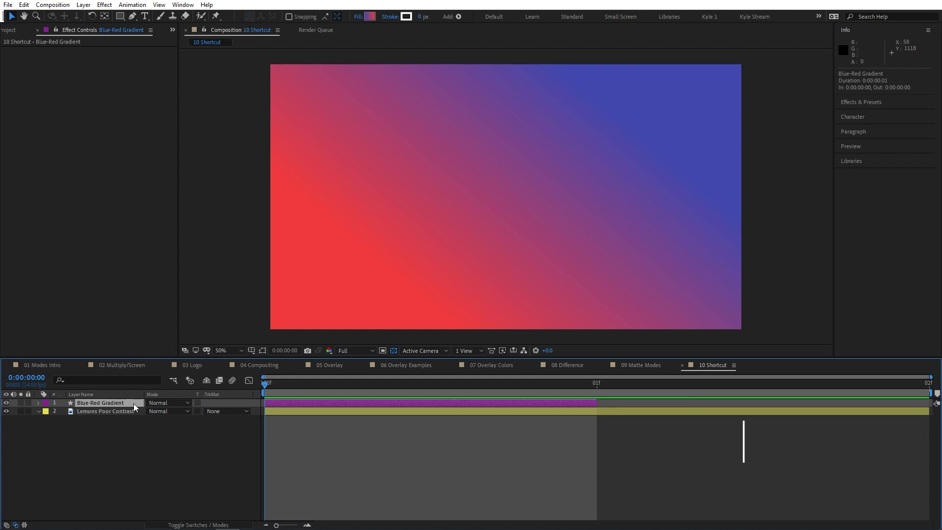
{"action": "key", "text": "shift+equal"}
{"action": "key", "text": "shift+equal"}
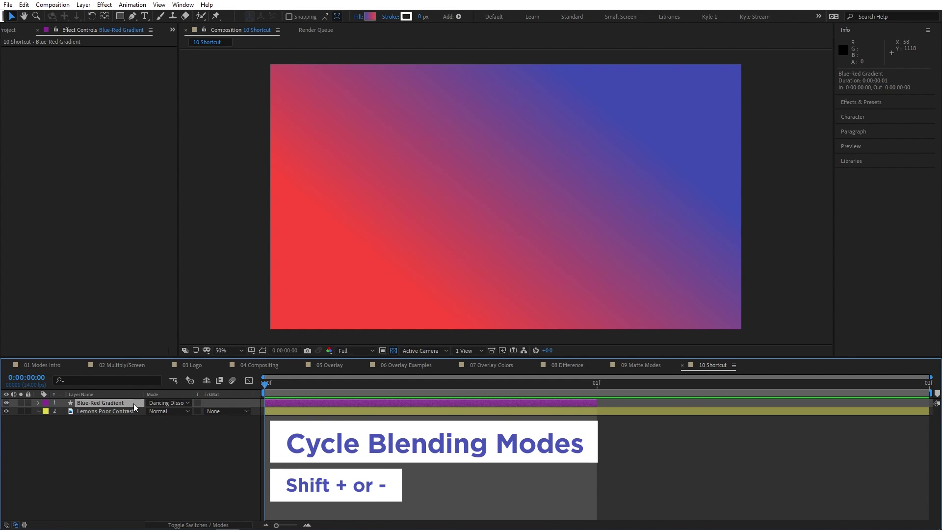
{"action": "key", "text": "shift+equal"}
{"action": "key", "text": "shift+equal"}
{"action": "key", "text": "shift+equal"}
{"action": "key", "text": "shift+equal"}
{"action": "key", "text": "shift+equal"}
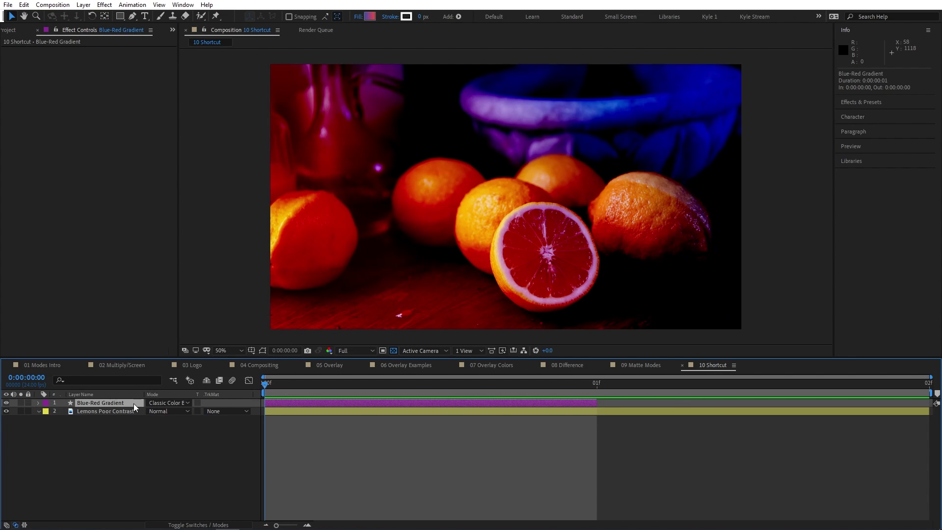
{"action": "key", "text": "shift+equal"}
{"action": "key", "text": "shift+equal"}
{"action": "key", "text": "shift+equal"}
{"action": "key", "text": "shift+equal"}
{"action": "key", "text": "shift+equal"}
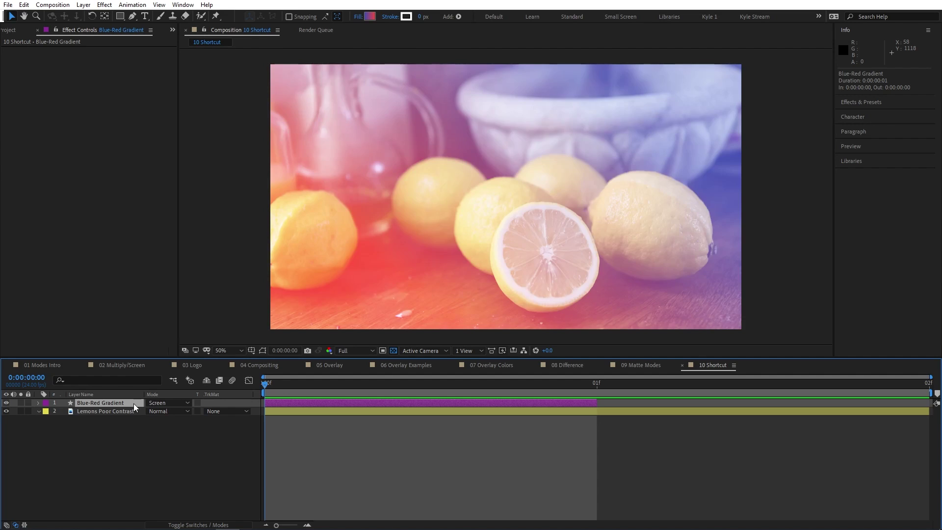
{"action": "key", "text": "shift+equal"}
{"action": "key", "text": "shift+equal"}
{"action": "key", "text": "shift+equal"}
{"action": "key", "text": "shift+equal"}
{"action": "key", "text": "shift+equal"}
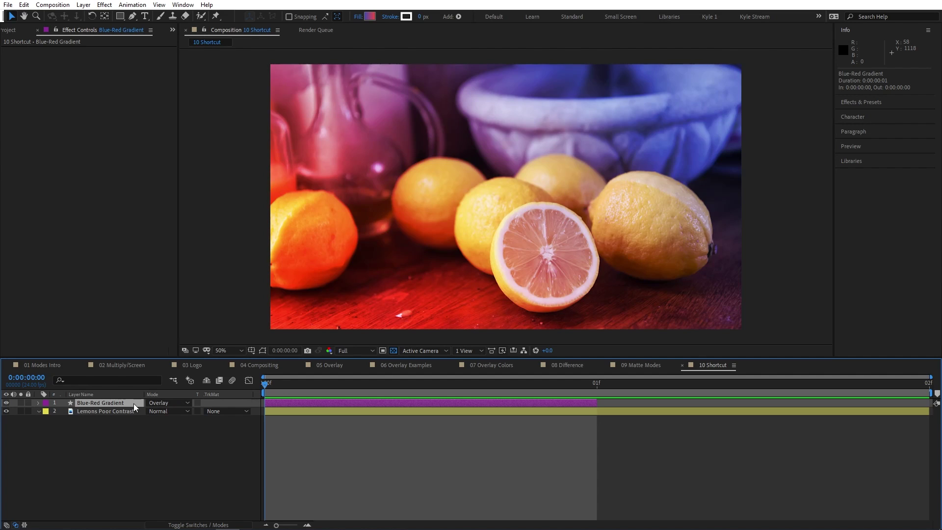
{"action": "key", "text": "shift+equal"}
{"action": "key", "text": "shift+equal"}
{"action": "key", "text": "shift+equal"}
{"action": "key", "text": "shift+equal"}
{"action": "key", "text": "shift+equal"}
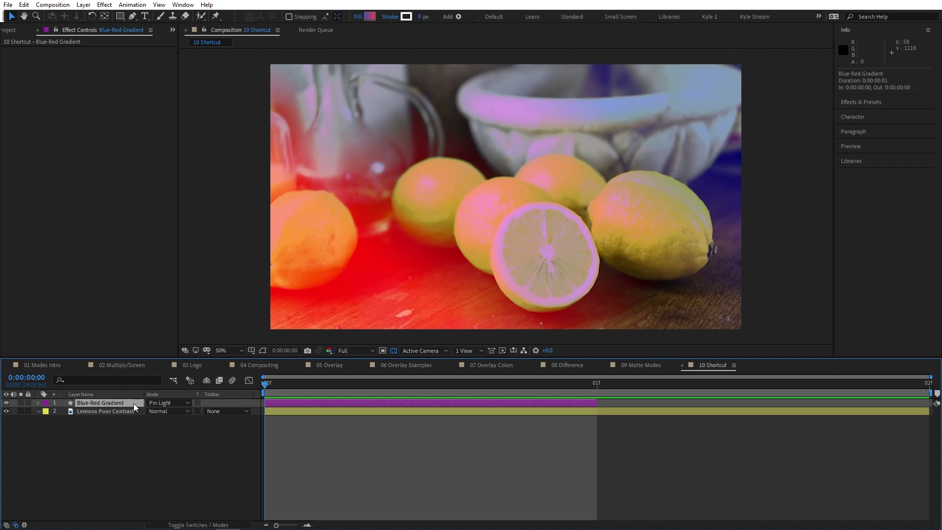
{"action": "key", "text": "shift+equal"}
{"action": "key", "text": "shift+equal"}
{"action": "key", "text": "shift+equal"}
{"action": "key", "text": "shift+equal"}
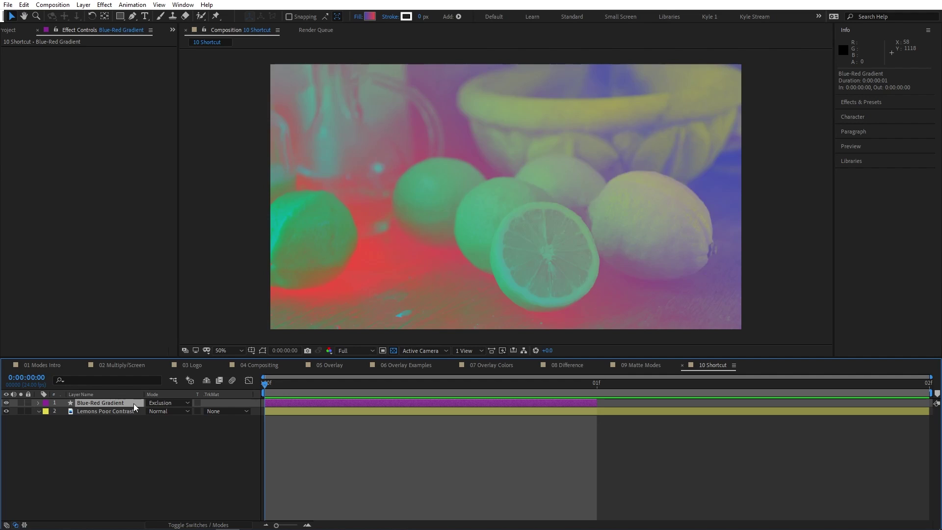
{"action": "key", "text": "shift+equal"}
{"action": "key", "text": "shift+equal"}
{"action": "key", "text": "shift+equal"}
{"action": "key", "text": "shift+equal"}
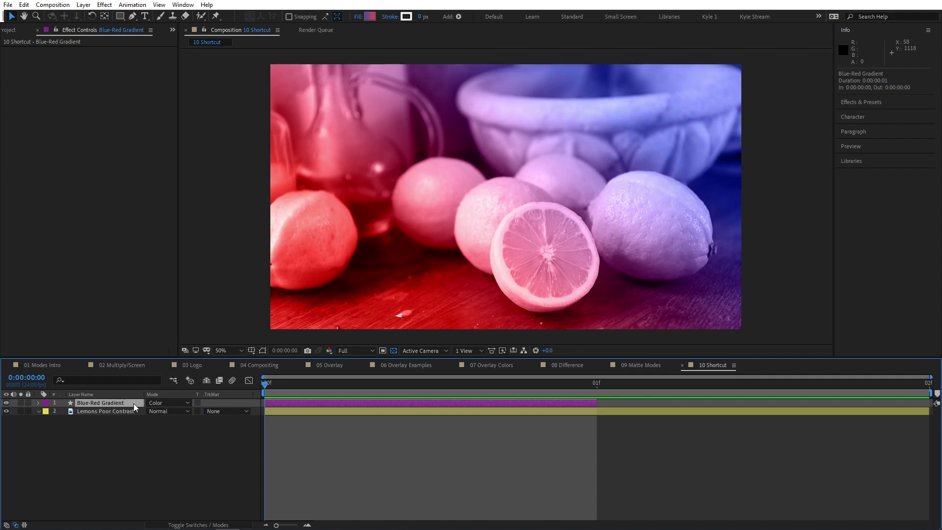
{"action": "key", "text": "shift+equal"}
{"action": "key", "text": "shift+equal"}
{"action": "key", "text": "shift+equal"}
{"action": "key", "text": "shift+equal"}
{"action": "key", "text": "shift+equal"}
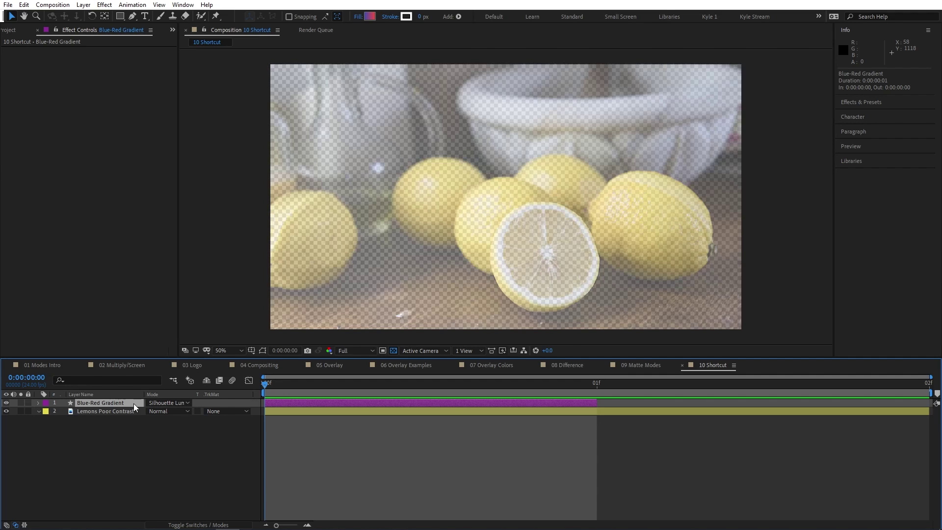
{"action": "key", "text": "shift+equal"}
{"action": "key", "text": "shift+equal"}
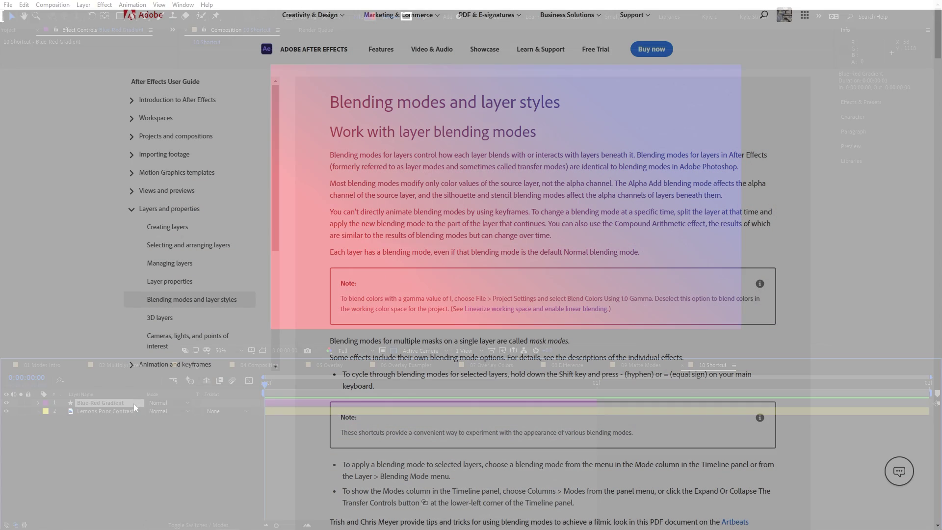